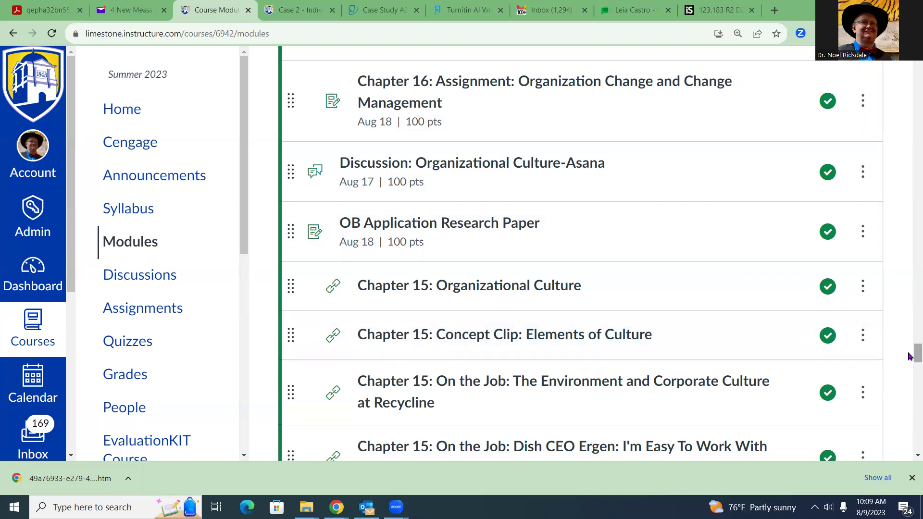
drag(916, 356, 917, 392)
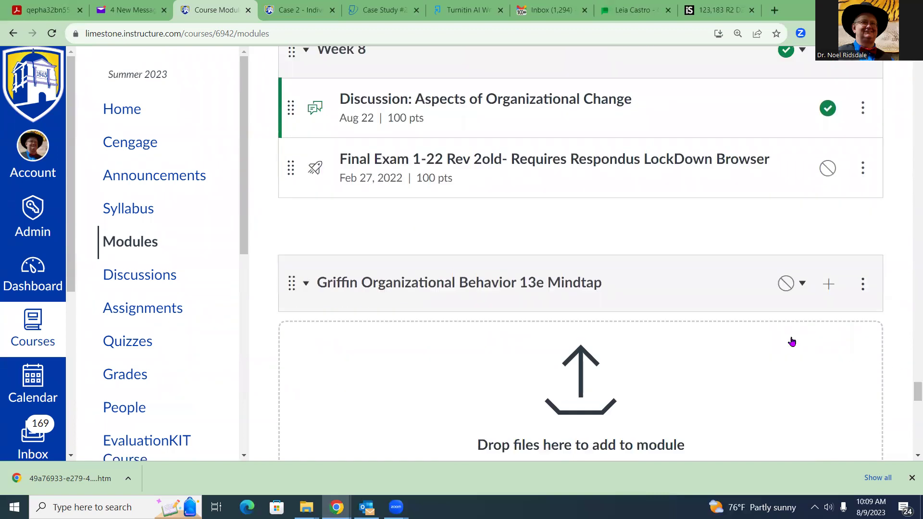